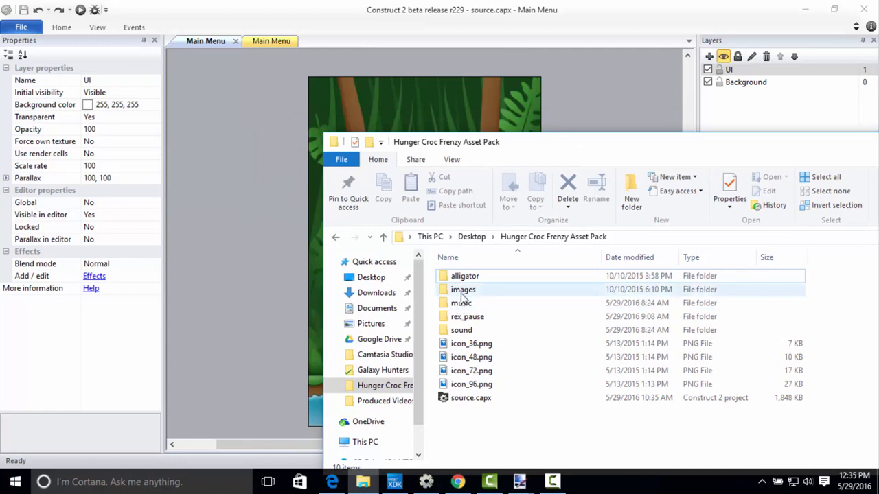
Step: Import hunger.png, croc.png and frenzy.png from the asset pack's images folder as sprites beside the Main Menu layout
{"action": "left_click", "coordinate": [463, 293]}
{"action": "double_click", "coordinate": [460, 294]}
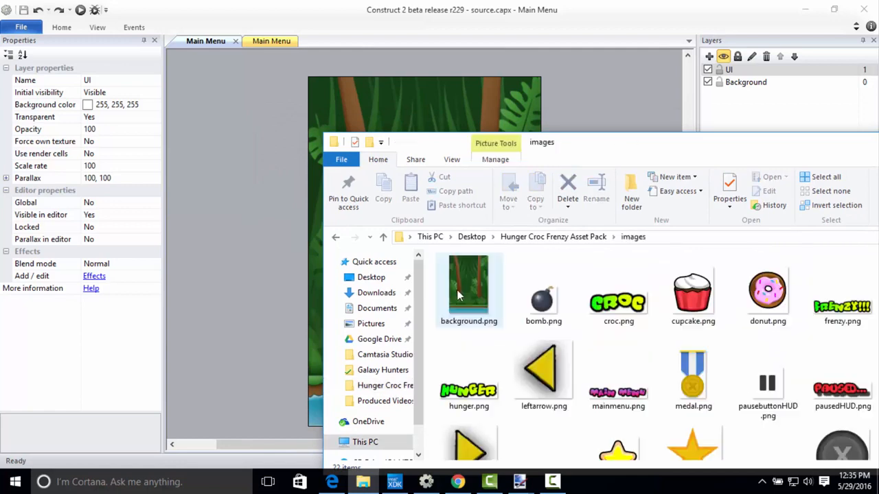
{"action": "left_click", "coordinate": [456, 409]}
{"action": "left_click_drag", "start_coordinate": [455, 409], "coordinate": [242, 291]}
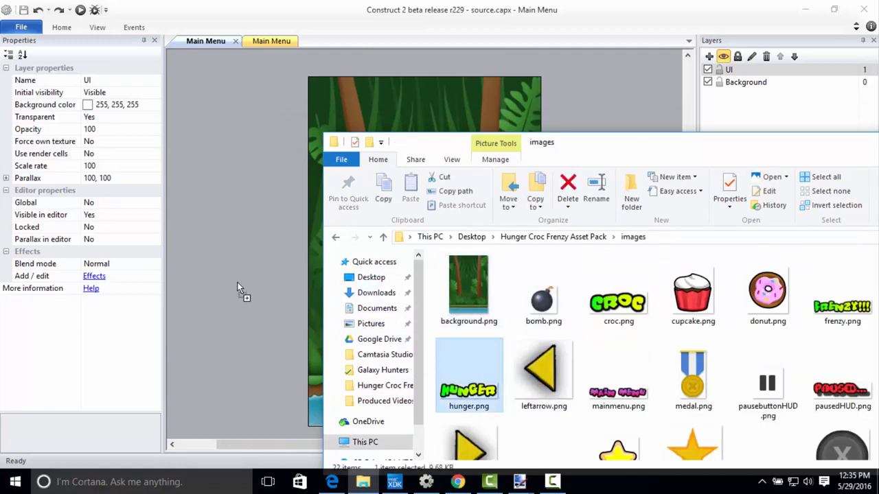
{"action": "left_click_drag", "start_coordinate": [614, 312], "coordinate": [265, 359]}
{"action": "left_click", "coordinate": [841, 307]}
{"action": "left_click_drag", "start_coordinate": [841, 307], "coordinate": [245, 206]}
{"action": "left_click_drag", "start_coordinate": [741, 154], "coordinate": [476, 138]}
{"action": "left_click", "coordinate": [716, 138]}
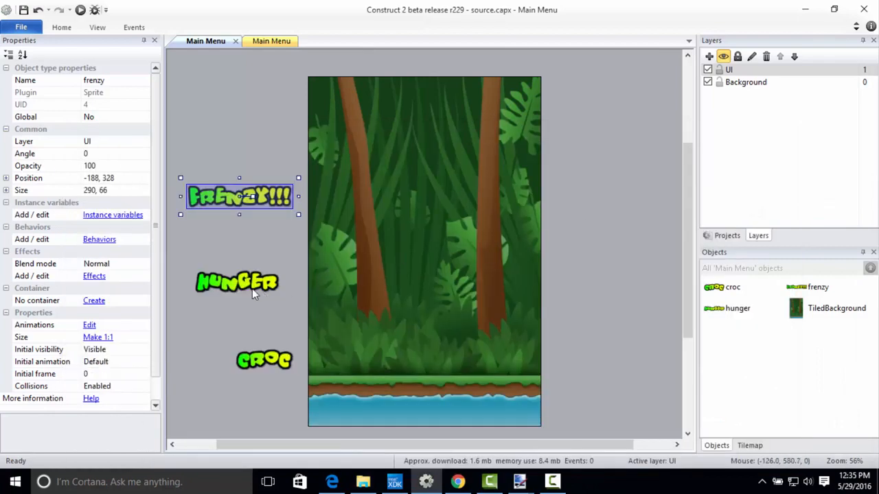
Step: Arrange the title near the layout's top: hunger at about 212, 189 with croc beside it, and frenzy below at about 302, 282
{"action": "left_click_drag", "start_coordinate": [237, 287], "coordinate": [362, 158]}
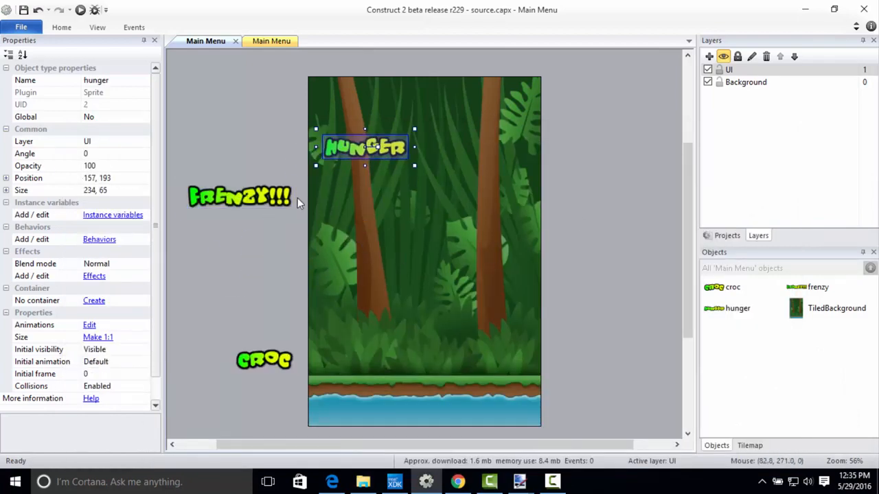
{"action": "left_click_drag", "start_coordinate": [265, 353], "coordinate": [472, 148]}
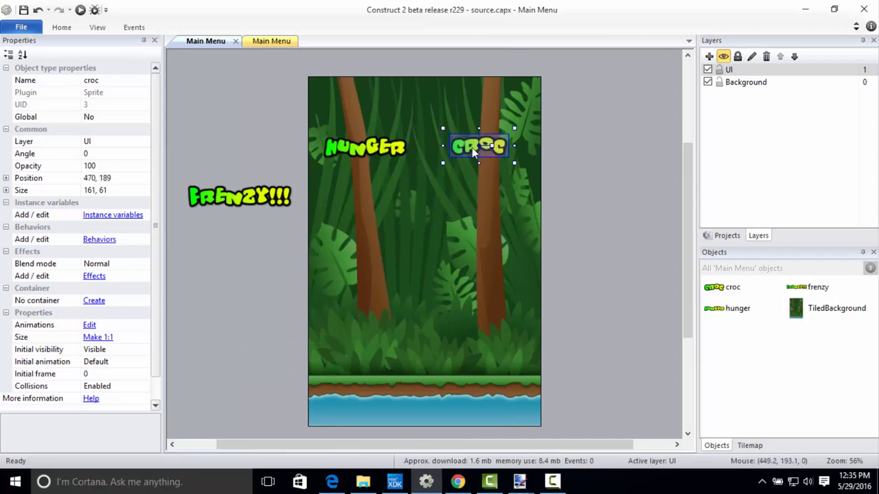
{"action": "left_click_drag", "start_coordinate": [367, 148], "coordinate": [387, 149]}
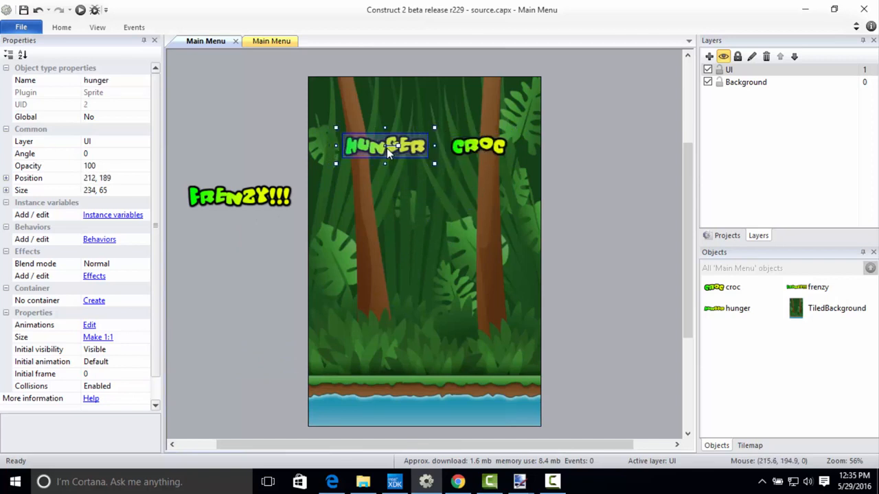
{"action": "left_click_drag", "start_coordinate": [489, 152], "coordinate": [478, 149]}
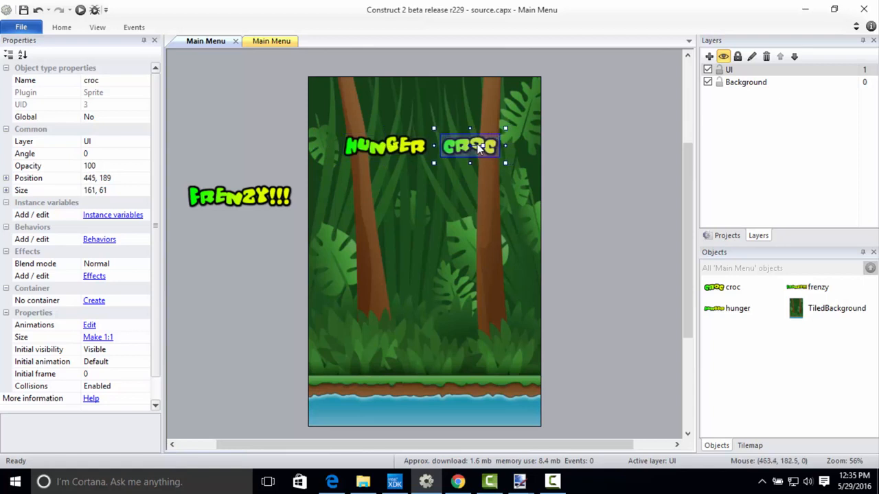
{"action": "left_click_drag", "start_coordinate": [218, 201], "coordinate": [397, 182]}
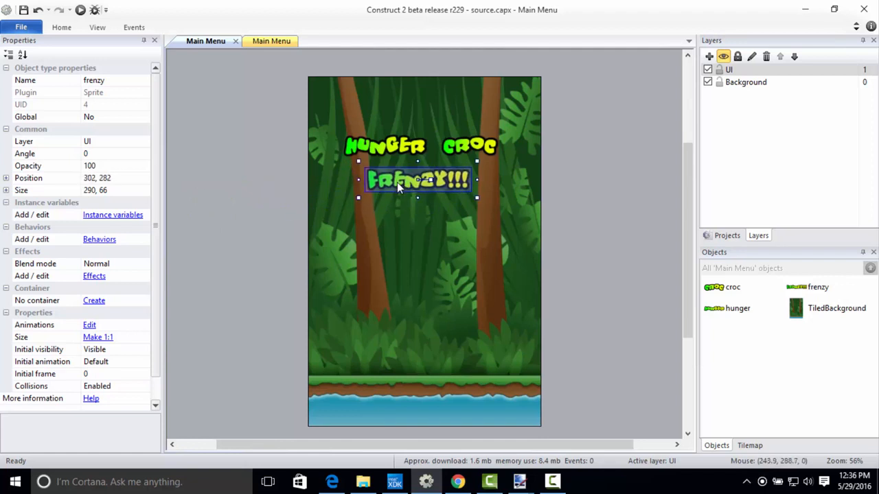
{"action": "left_click_drag", "start_coordinate": [454, 150], "coordinate": [448, 150]}
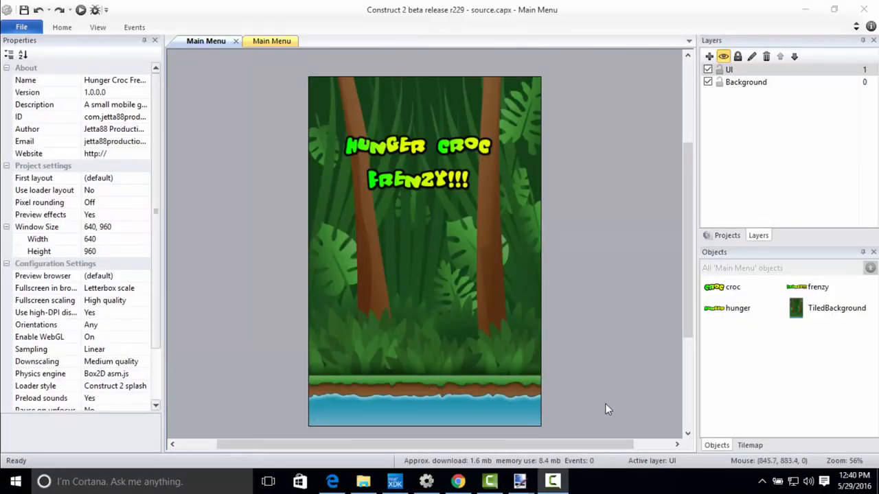
Step: Import play.png from the images folder as a sprite in the lower middle of the layout, at about 312, 699
{"action": "left_click", "coordinate": [364, 482]}
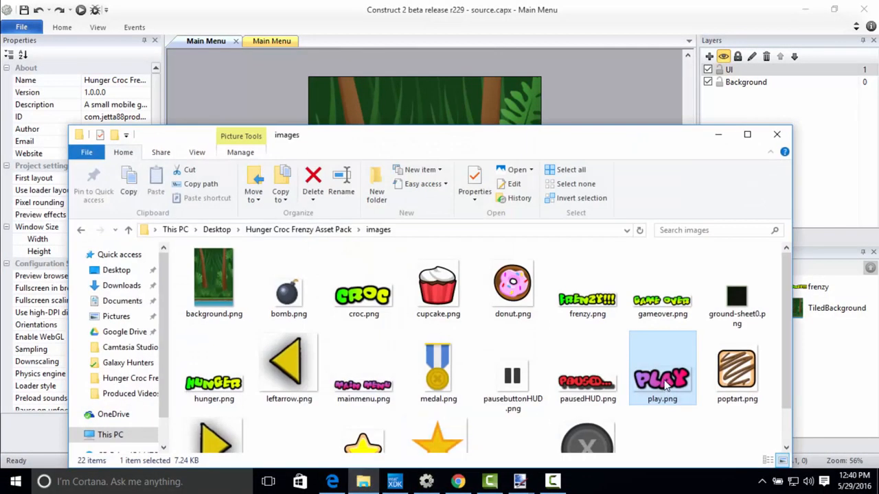
{"action": "left_click_drag", "start_coordinate": [669, 390], "coordinate": [417, 338]}
{"action": "left_click", "coordinate": [718, 134]}
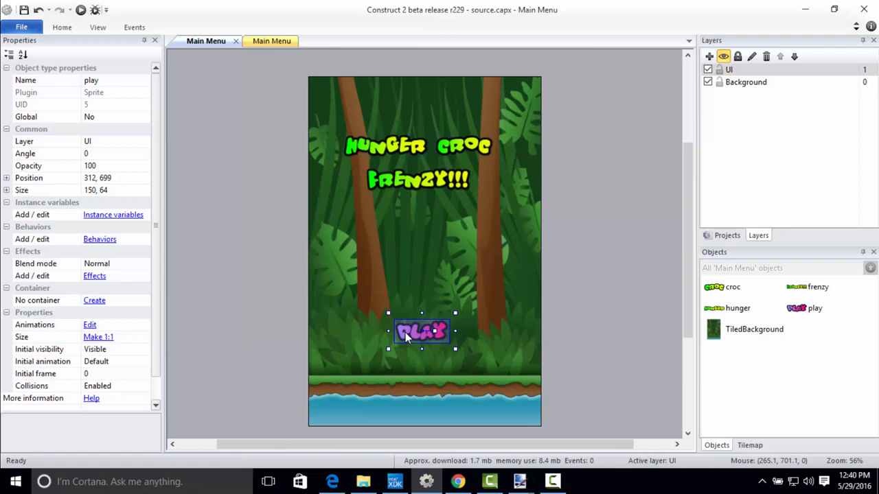
Step: Edit the play sprite's collision polygon and delete its four mid-side points, leaving only the corner points
{"action": "double_click", "coordinate": [405, 333]}
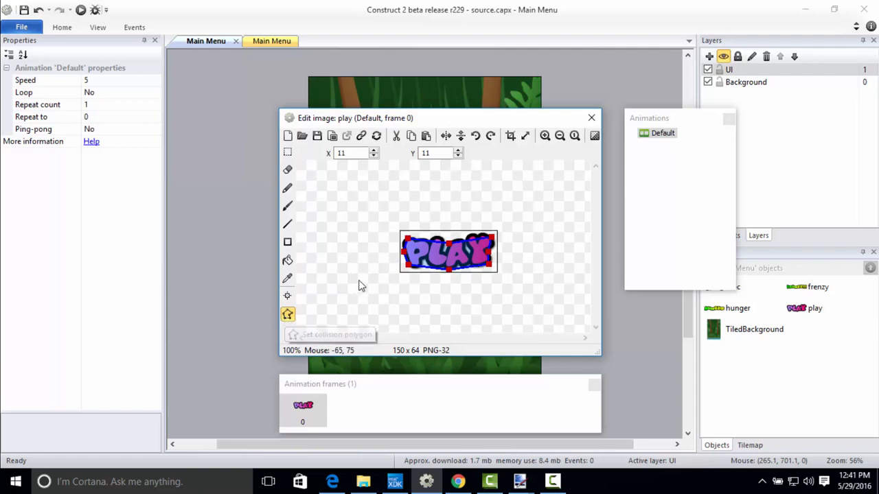
{"action": "left_click", "coordinate": [405, 250]}
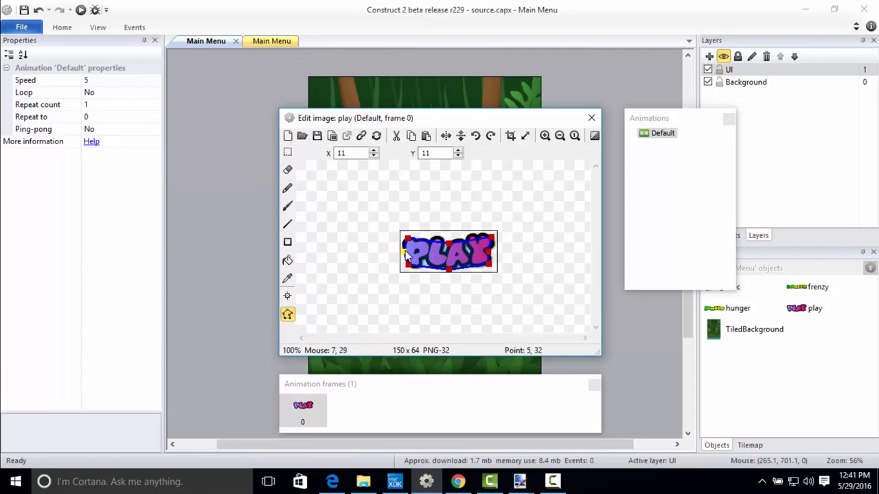
{"action": "left_click", "coordinate": [449, 244]}
{"action": "left_click", "coordinate": [491, 254]}
{"action": "left_click", "coordinate": [448, 269]}
{"action": "key", "text": "Delete"}
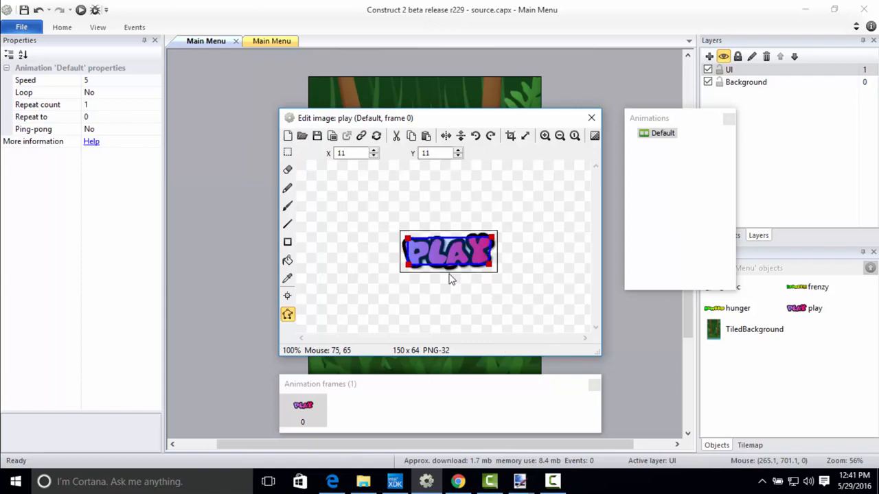
Step: Move the collision polygon's four points to the corners of the 150 x 64 play image and close the image editor
{"action": "left_click_drag", "start_coordinate": [406, 235], "coordinate": [402, 232]}
{"action": "left_click_drag", "start_coordinate": [410, 266], "coordinate": [401, 274]}
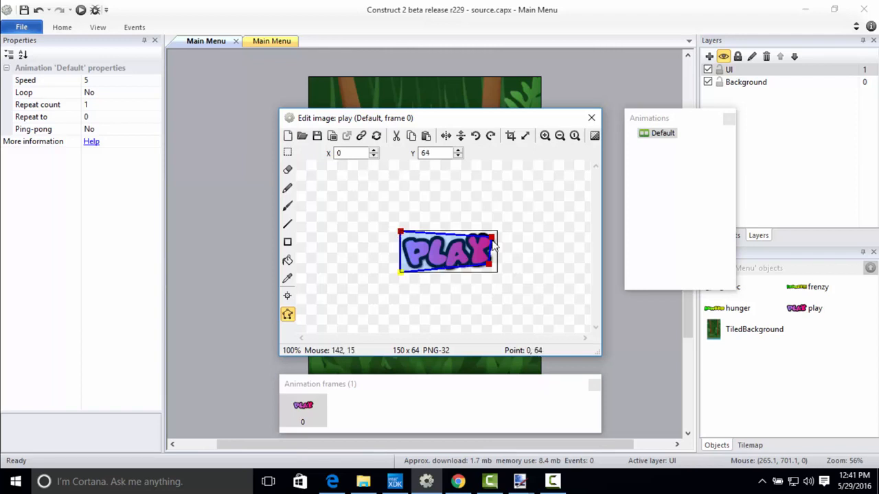
{"action": "left_click_drag", "start_coordinate": [492, 237], "coordinate": [497, 273]}
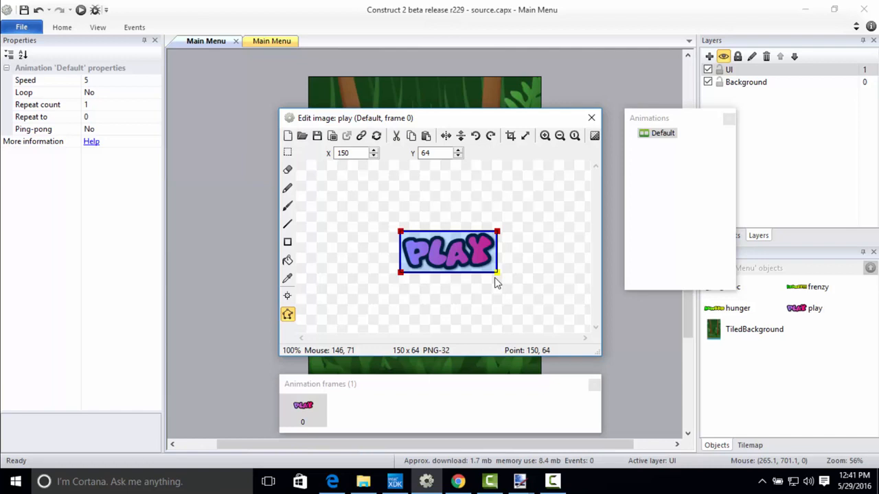
{"action": "left_click", "coordinate": [592, 119]}
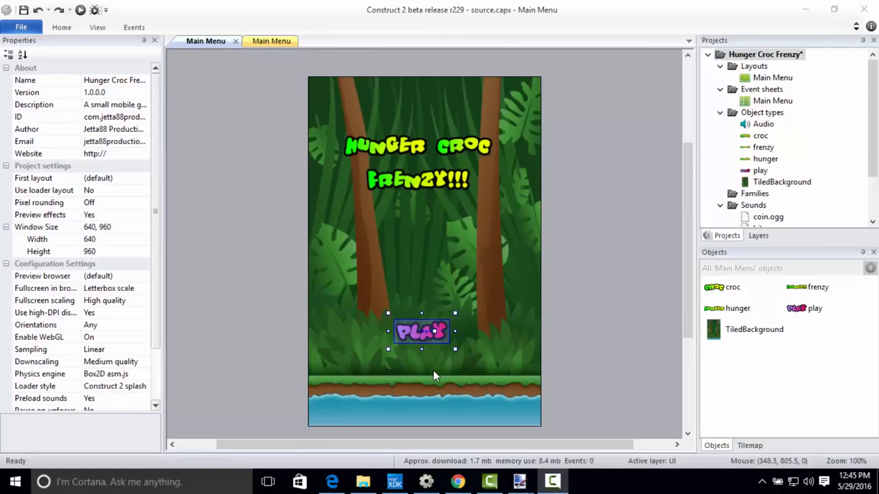
Step: Save the project and insert a Touch object
{"action": "left_click", "coordinate": [23, 10]}
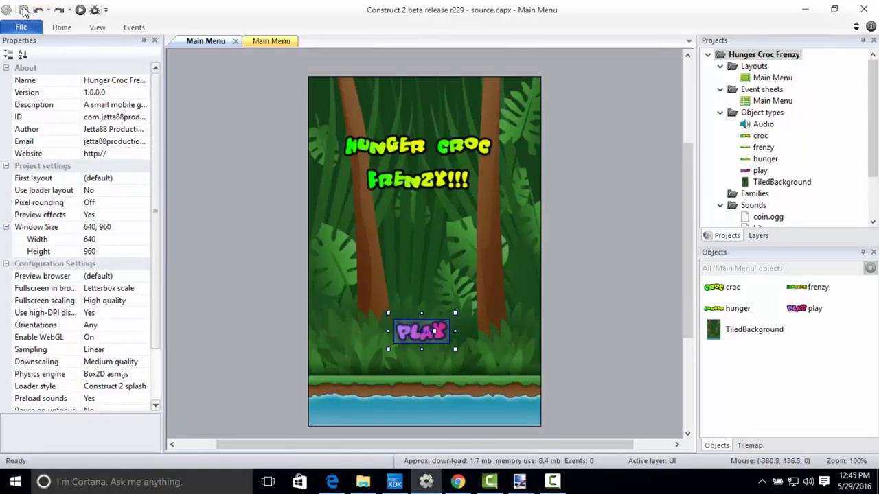
{"action": "double_click", "coordinate": [250, 131]}
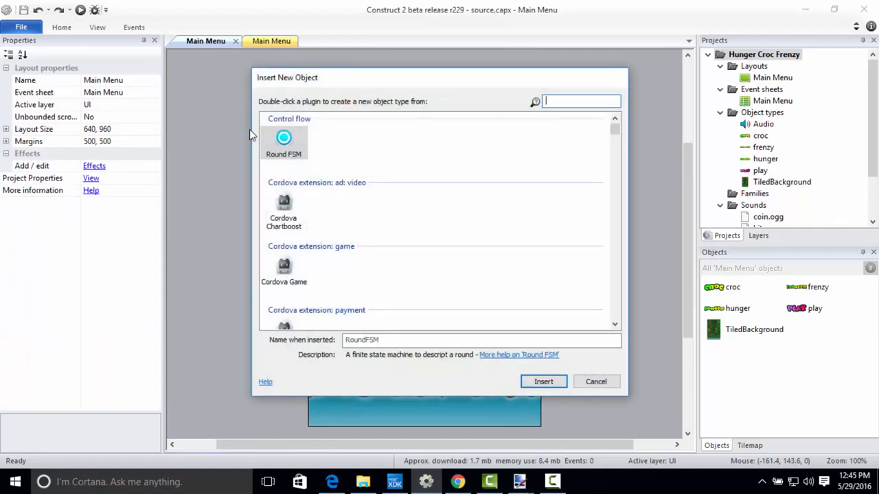
{"action": "type", "text": "touch"}
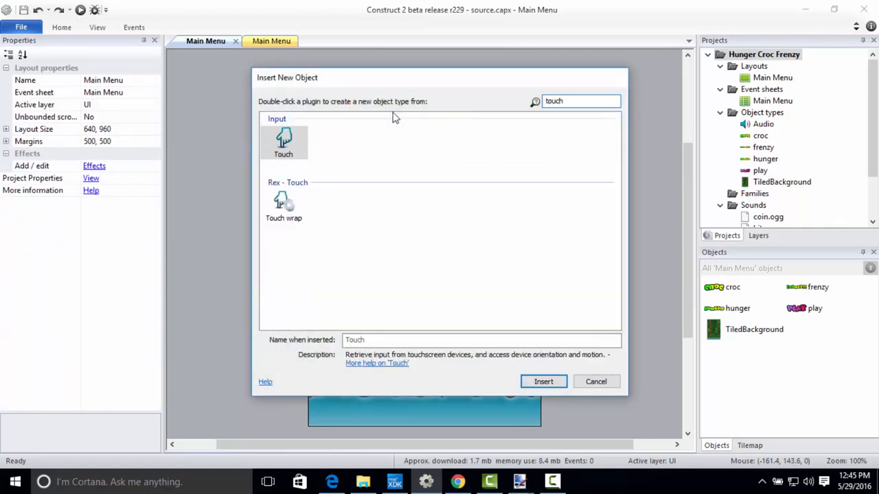
{"action": "double_click", "coordinate": [287, 143]}
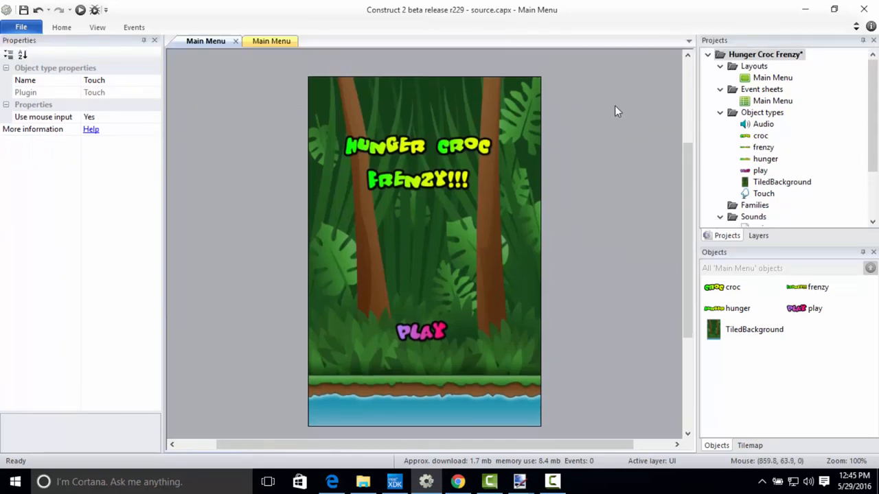
Step: Duplicate the Main Menu layout and name the copy Game
{"action": "left_click", "coordinate": [752, 80]}
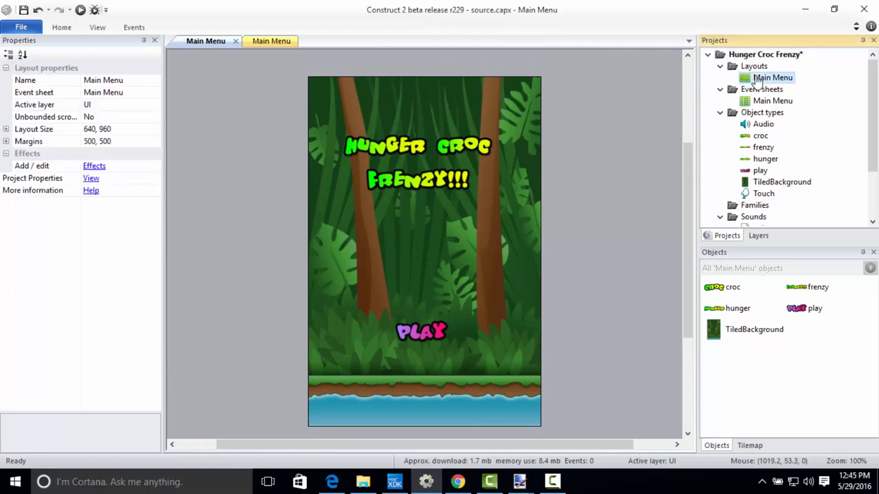
{"action": "right_click", "coordinate": [757, 80]}
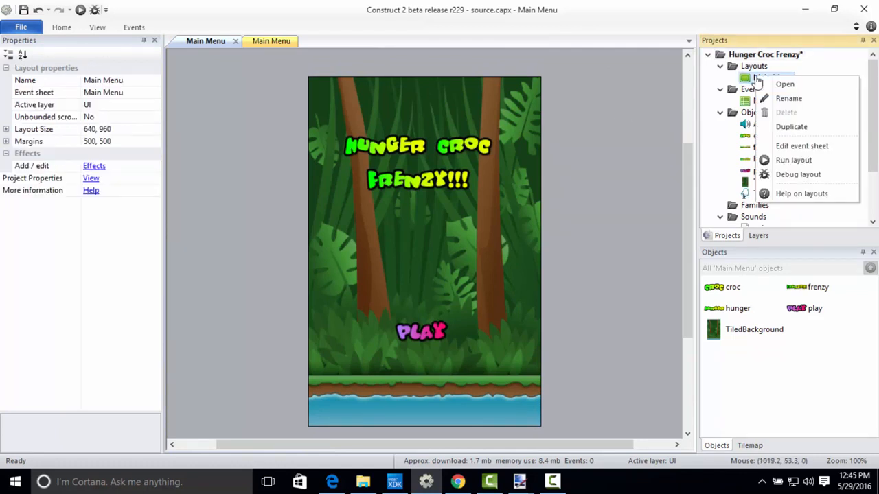
{"action": "left_click", "coordinate": [778, 129]}
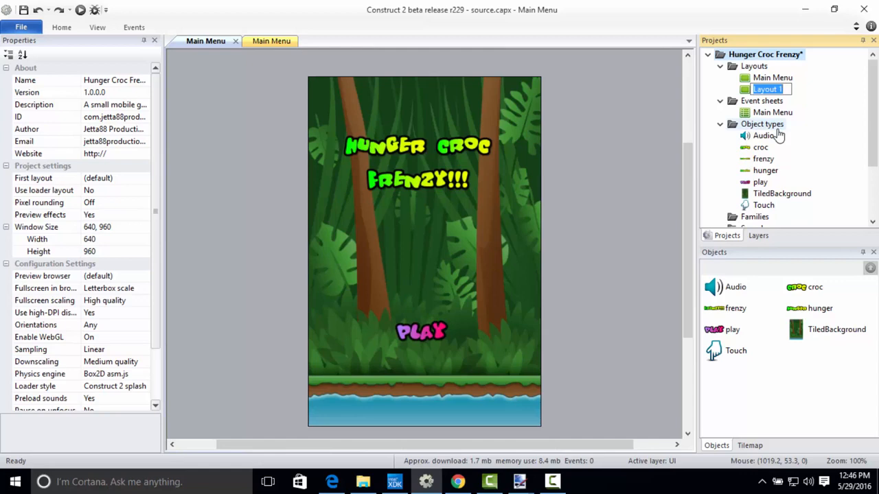
{"action": "type", "text": "Game"}
{"action": "key", "text": "Return"}
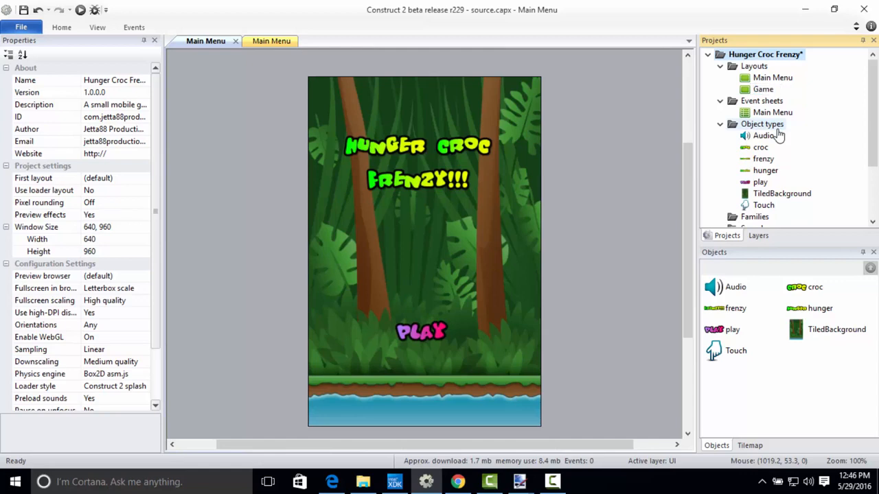
Step: Duplicate the Main Menu layout again and name the copy Game Over
{"action": "left_click", "coordinate": [780, 81]}
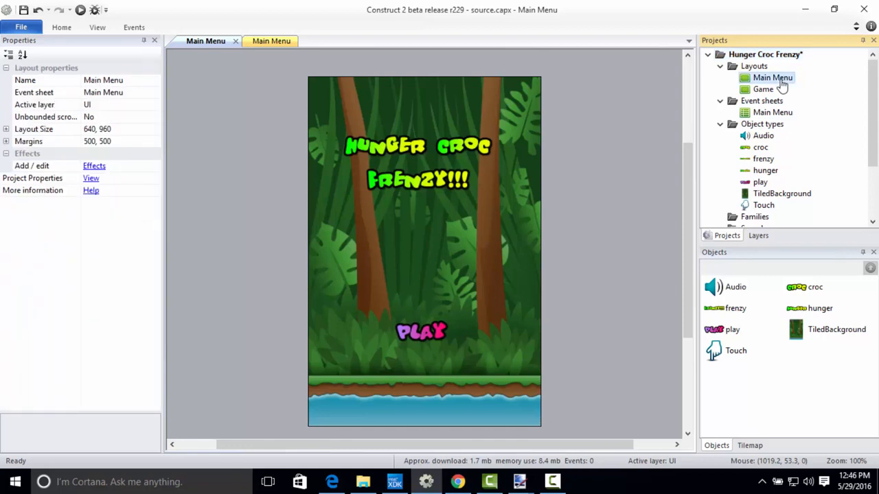
{"action": "right_click", "coordinate": [781, 81]}
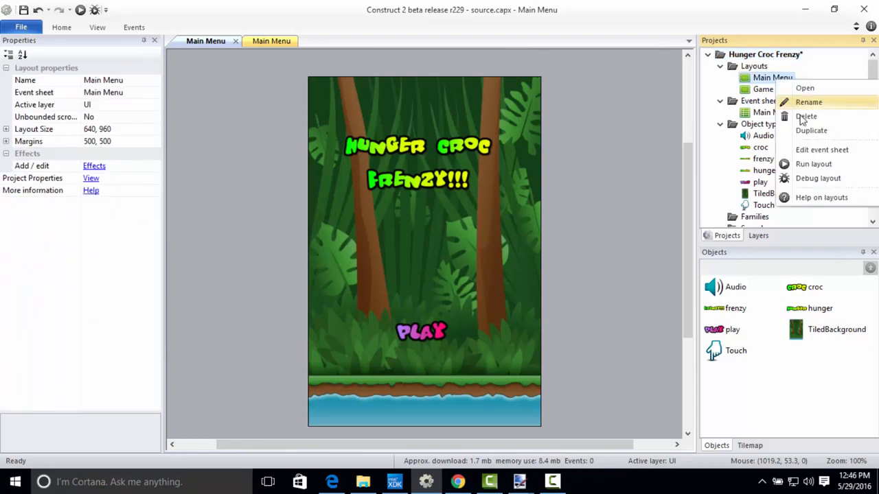
{"action": "left_click", "coordinate": [805, 136]}
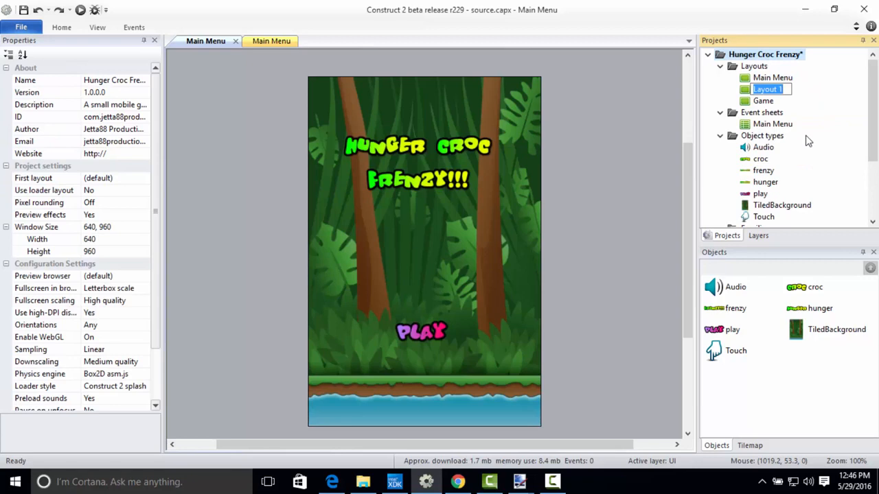
{"action": "type", "text": "Game Over"}
{"action": "key", "text": "Return"}
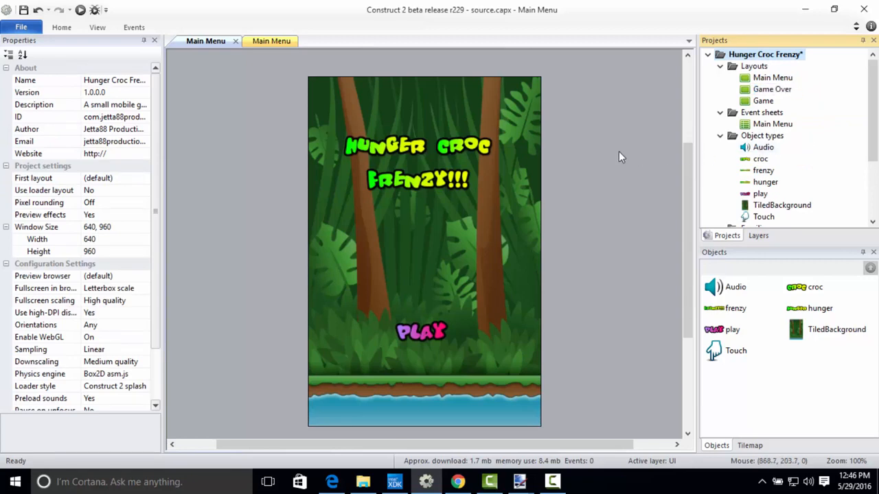
Step: Delete the hunger, croc, frenzy and play sprites from the Game layout
{"action": "double_click", "coordinate": [763, 101]}
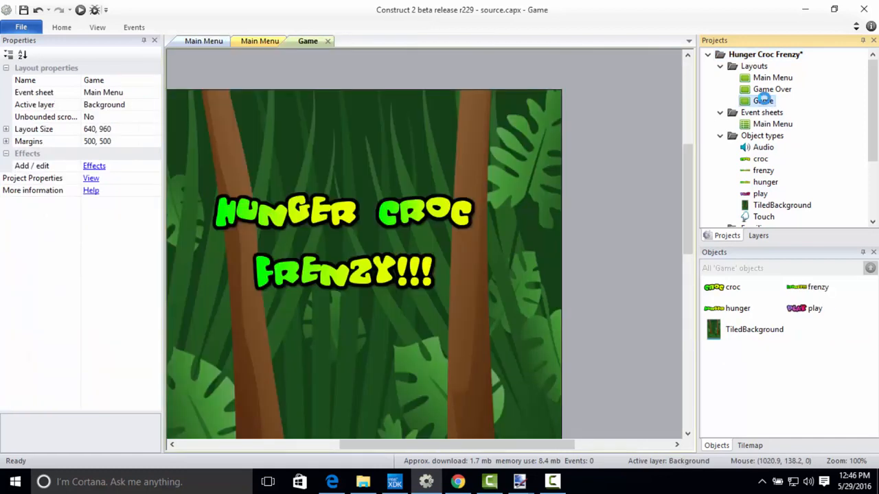
{"action": "scroll", "coordinate": [627, 142], "scroll_direction": "down", "scroll_amount": 4, "text": "ctrl"}
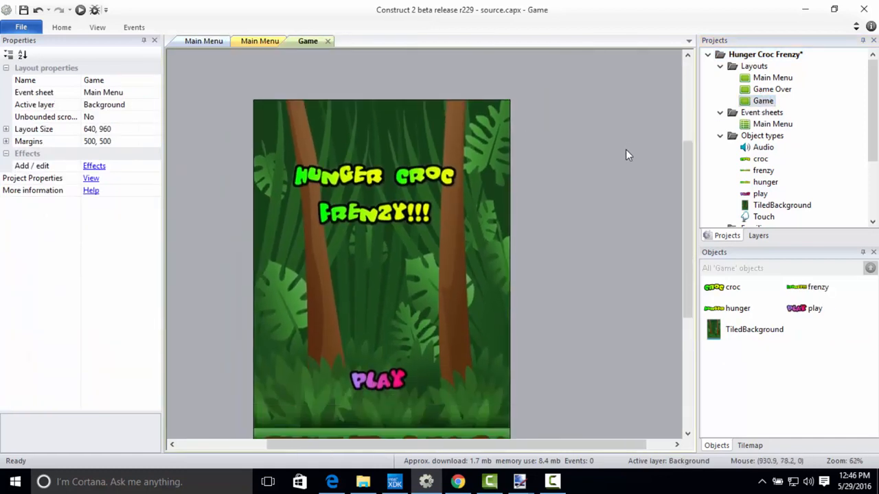
{"action": "left_click", "coordinate": [335, 146]}
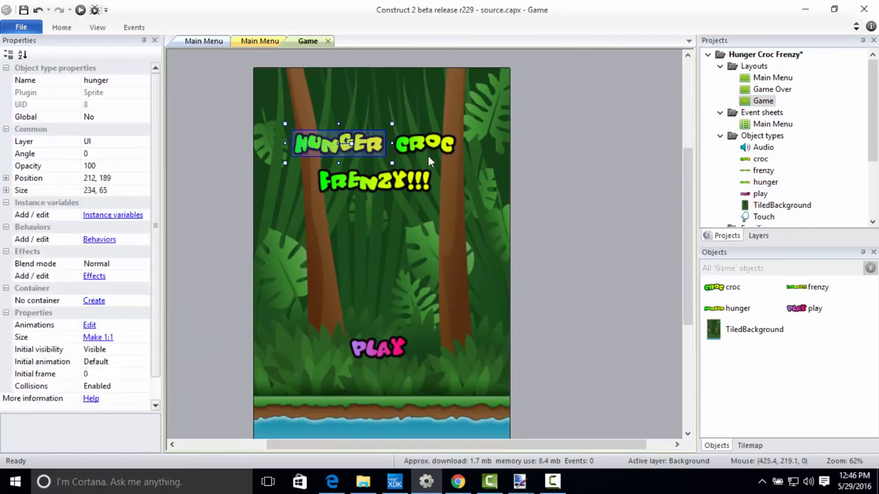
{"action": "key", "text": "Delete"}
{"action": "left_click", "coordinate": [426, 146]}
{"action": "key", "text": "Delete"}
{"action": "left_click", "coordinate": [374, 181]}
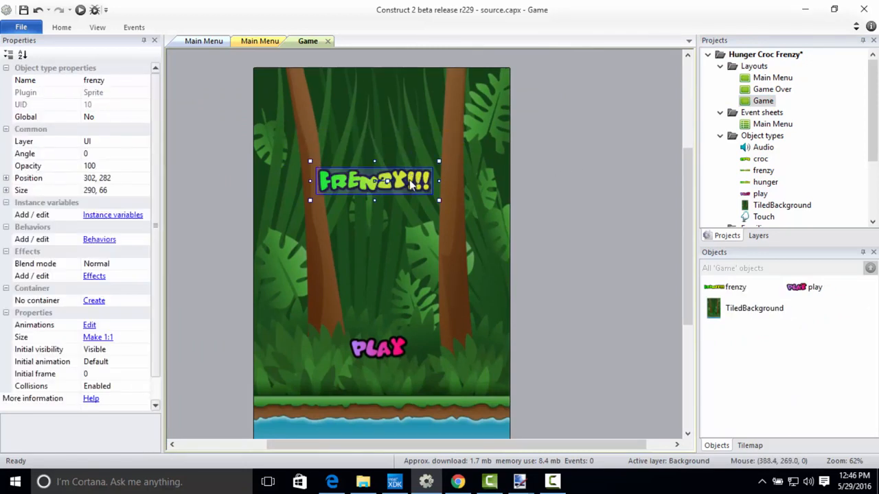
{"action": "key", "text": "Delete"}
{"action": "left_click", "coordinate": [398, 344]}
{"action": "key", "text": "Delete"}
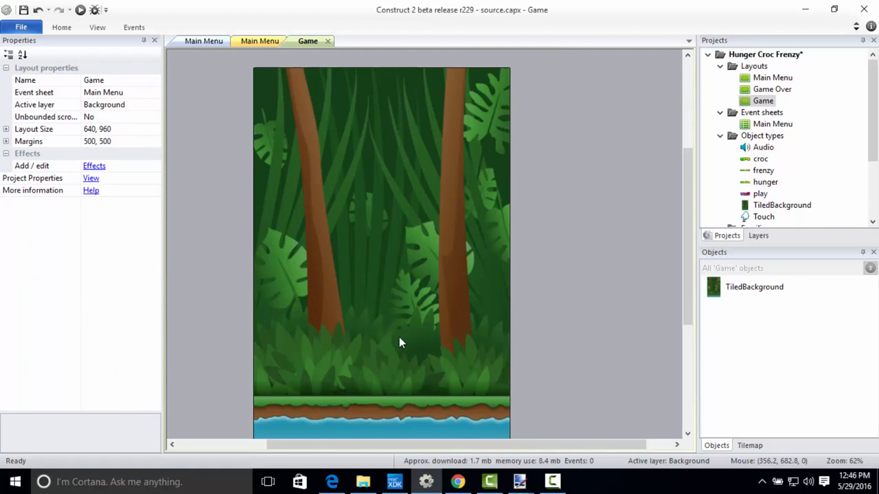
Step: Open the Game Over layout and delete its hunger, croc, frenzy and play sprites, leaving the tiled background
{"action": "left_click", "coordinate": [770, 90]}
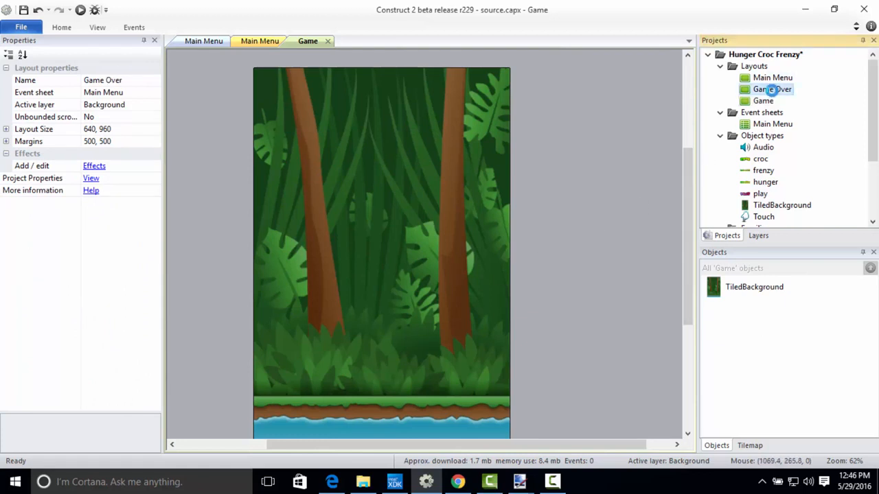
{"action": "double_click", "coordinate": [770, 90]}
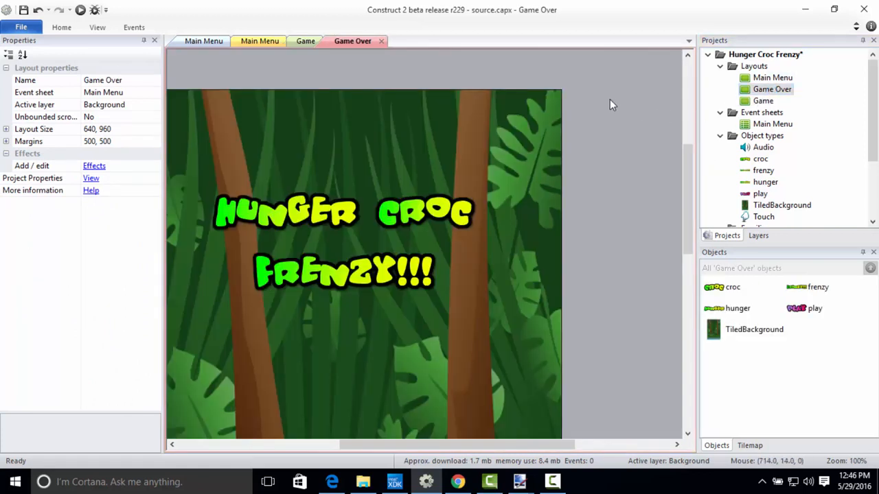
{"action": "scroll", "coordinate": [609, 103], "scroll_direction": "down", "scroll_amount": 4, "text": "ctrl"}
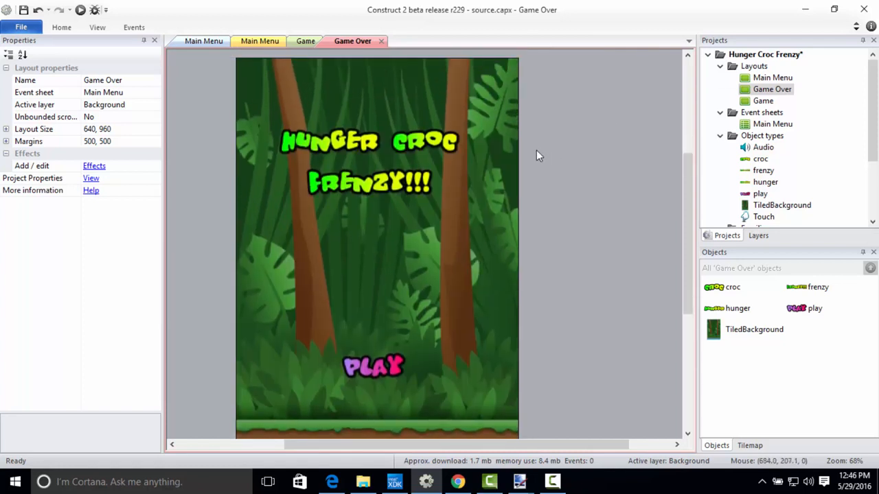
{"action": "left_click", "coordinate": [329, 141]}
{"action": "key", "text": "Delete"}
{"action": "left_click", "coordinate": [423, 141]}
{"action": "key", "text": "Delete"}
{"action": "left_click", "coordinate": [401, 184]}
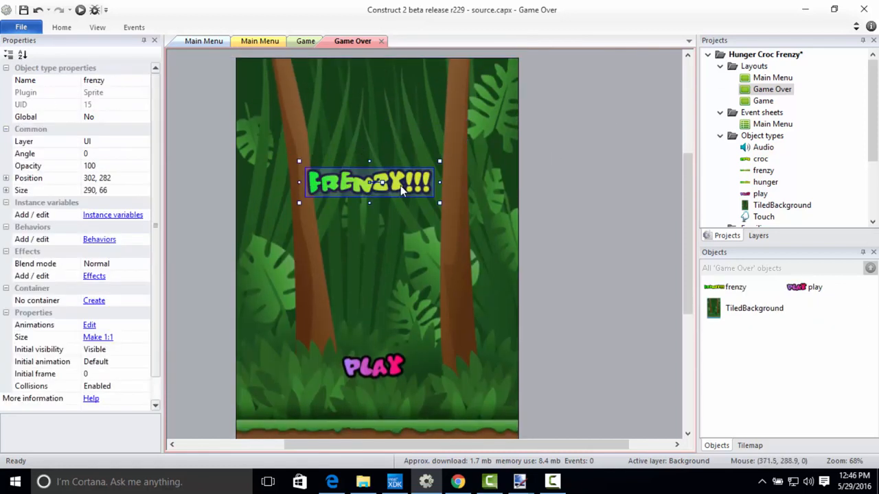
{"action": "key", "text": "Delete"}
{"action": "left_click", "coordinate": [382, 363]}
{"action": "key", "text": "Delete"}
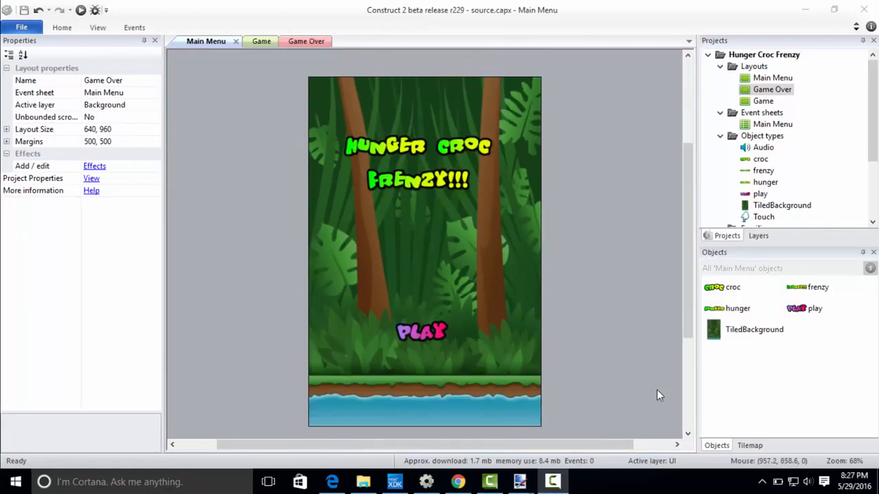
Step: Add a new event sheet to the project and name it Game
{"action": "right_click", "coordinate": [755, 118]}
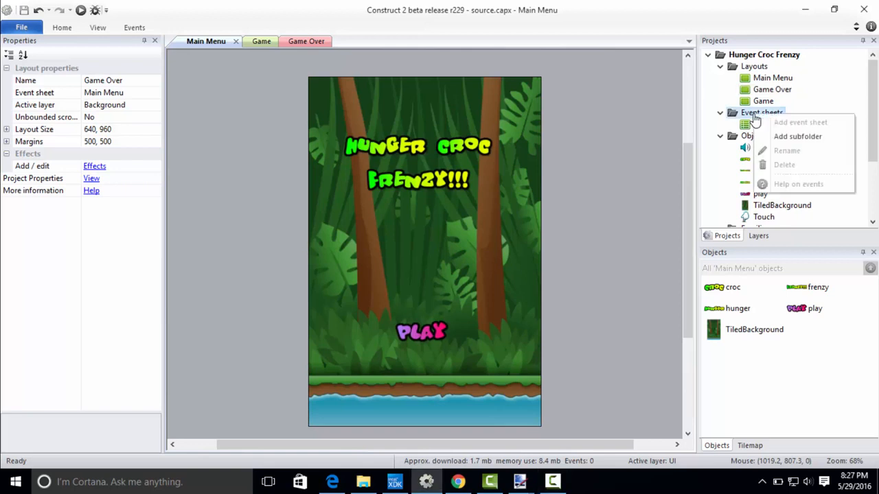
{"action": "left_click", "coordinate": [770, 122]}
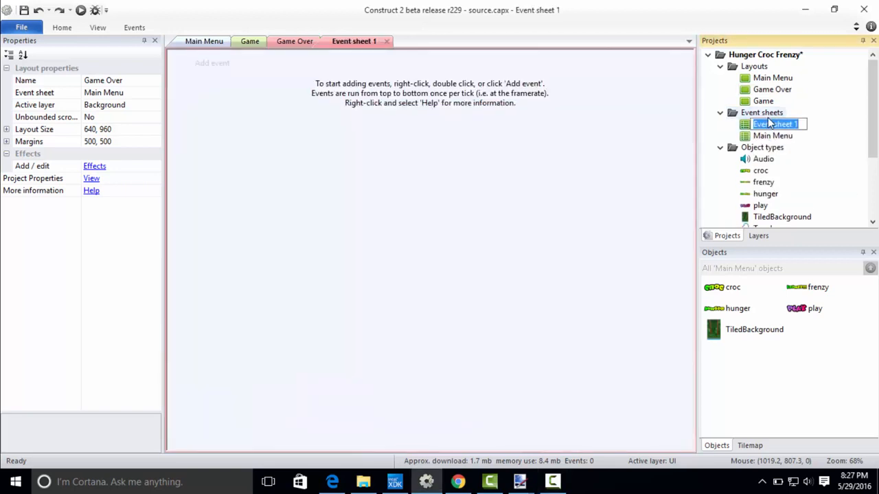
{"action": "type", "text": "Game"}
{"action": "key", "text": "Return"}
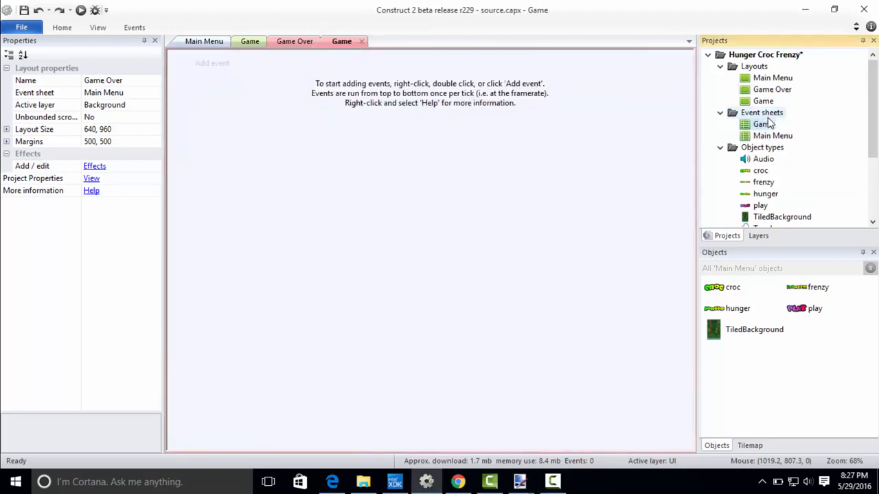
Step: Add another event sheet to the project and name it Game Over
{"action": "right_click", "coordinate": [763, 113]}
{"action": "left_click", "coordinate": [797, 117]}
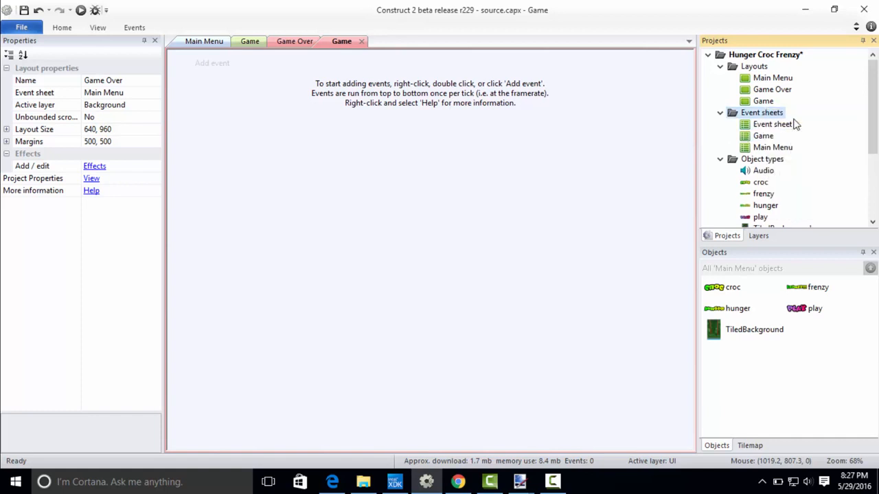
{"action": "type", "text": "Game Over"}
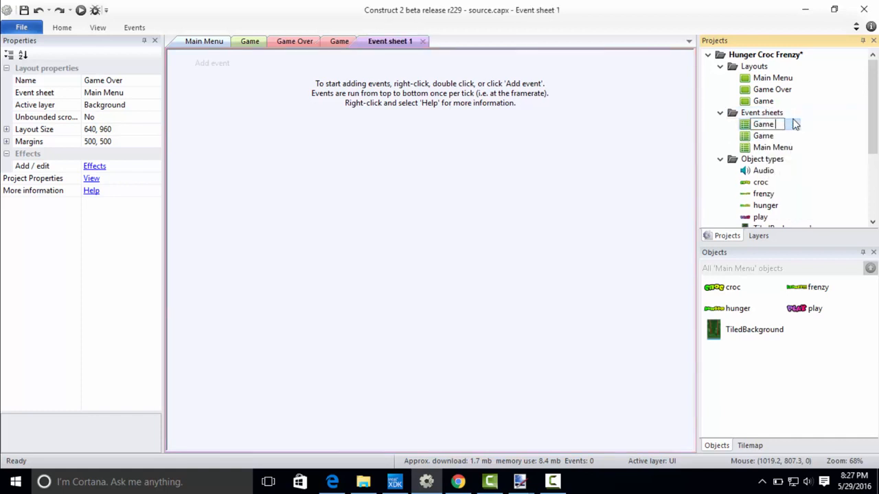
{"action": "key", "text": "Return"}
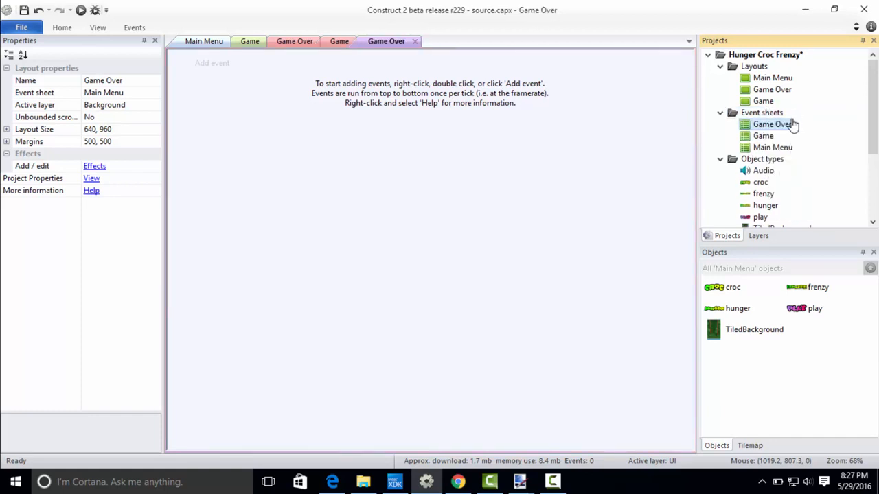
Step: Switch to the Main Menu layout and close all the other open layouts and event sheets
{"action": "left_click", "coordinate": [215, 41]}
{"action": "right_click", "coordinate": [215, 42]}
{"action": "left_click", "coordinate": [232, 64]}
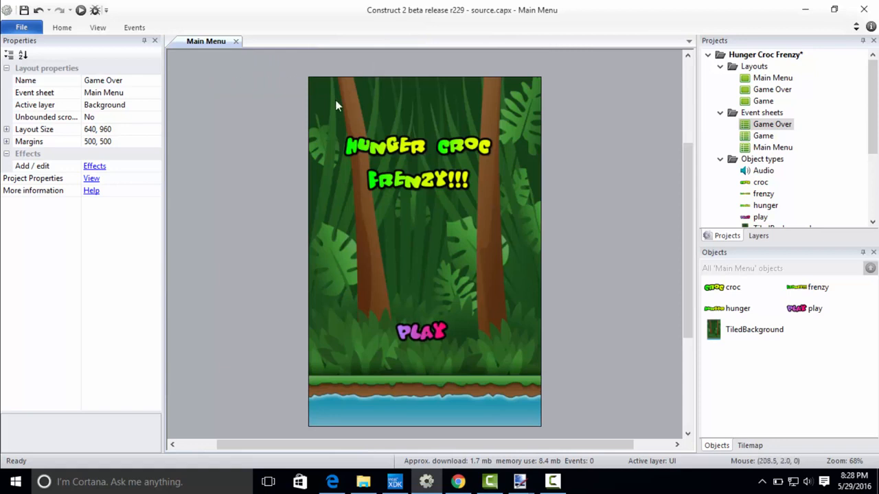
{"action": "left_click", "coordinate": [225, 123]}
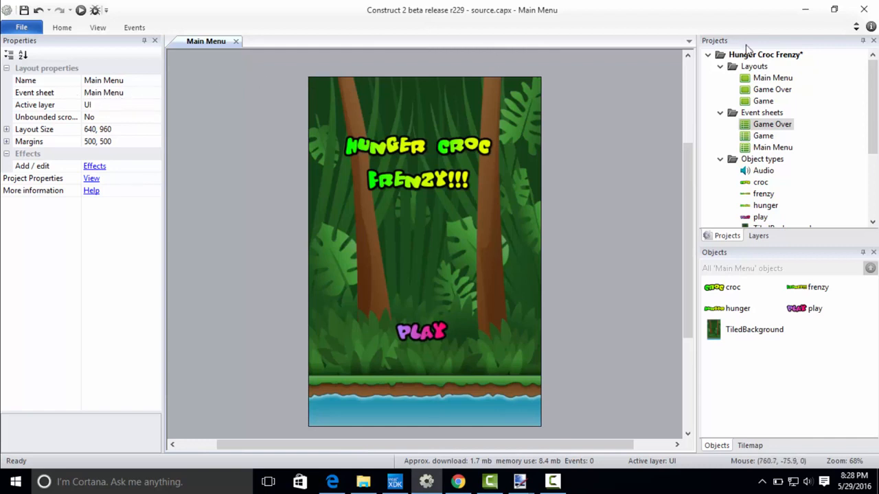
Step: Open the Game layout and assign the Game event sheet to it
{"action": "double_click", "coordinate": [750, 103]}
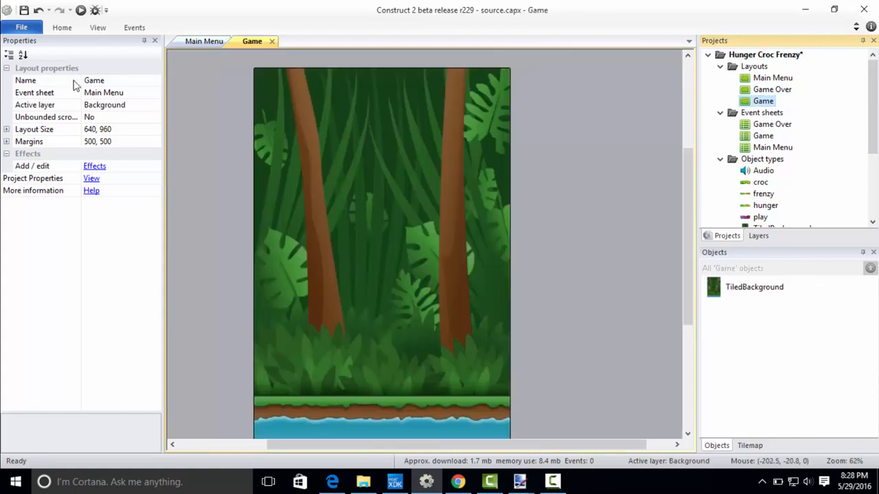
{"action": "left_click", "coordinate": [155, 94]}
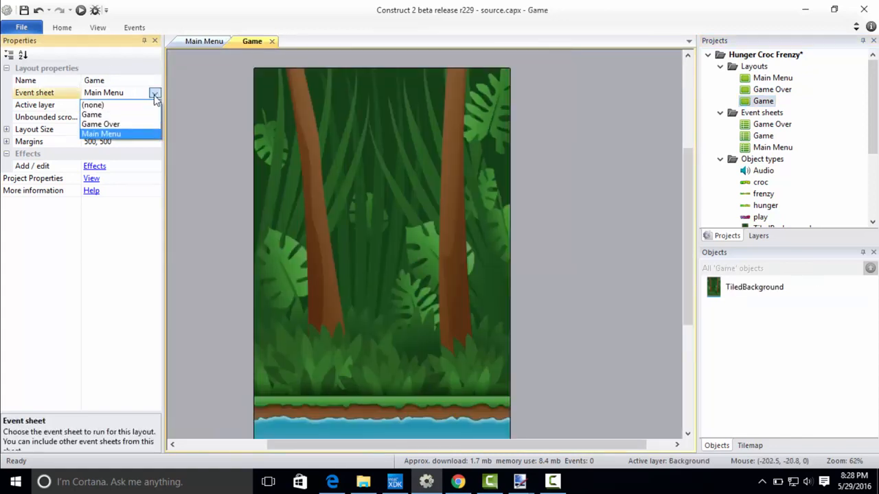
{"action": "left_click", "coordinate": [146, 120]}
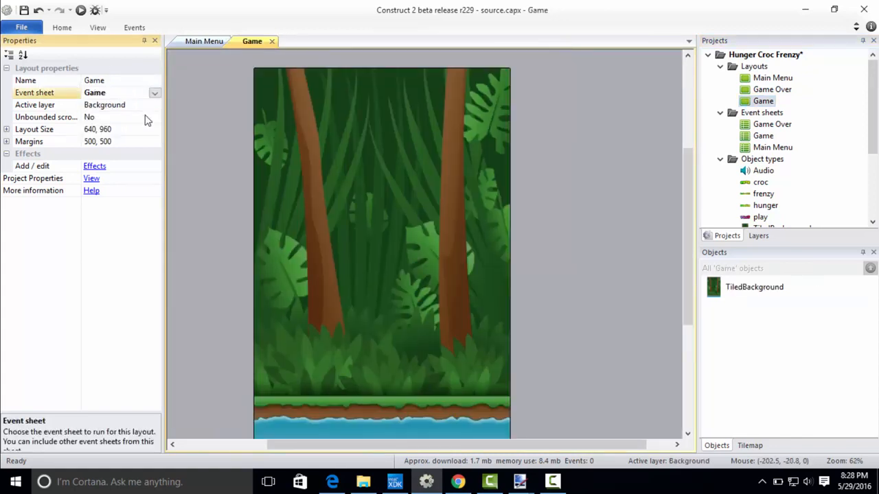
Step: Open the Game Over layout and assign the Game Over event sheet to it
{"action": "left_click", "coordinate": [771, 90]}
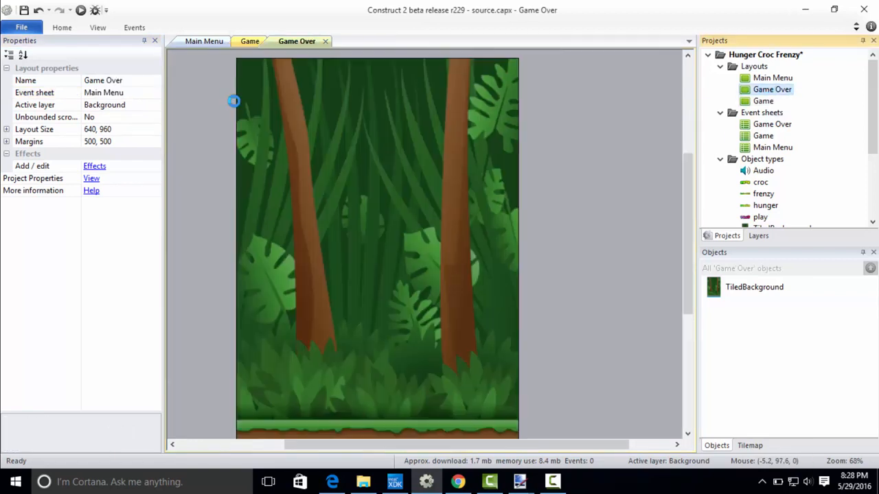
{"action": "left_click", "coordinate": [158, 93]}
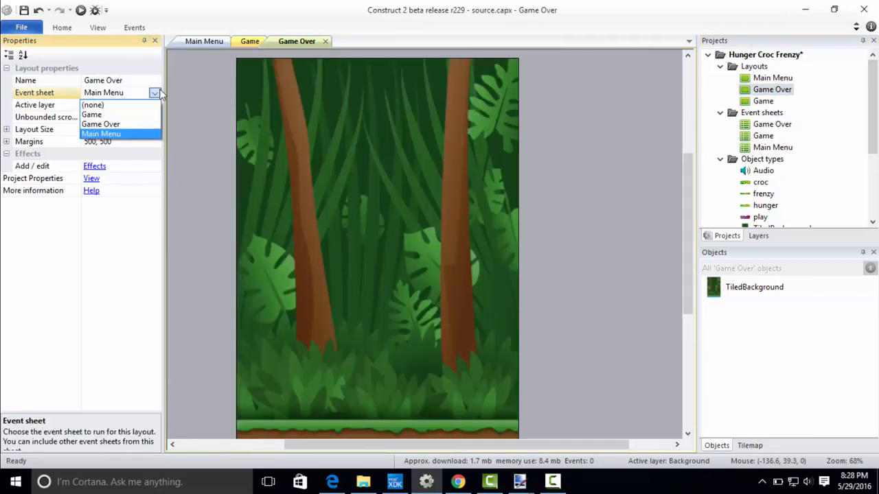
{"action": "left_click", "coordinate": [143, 126]}
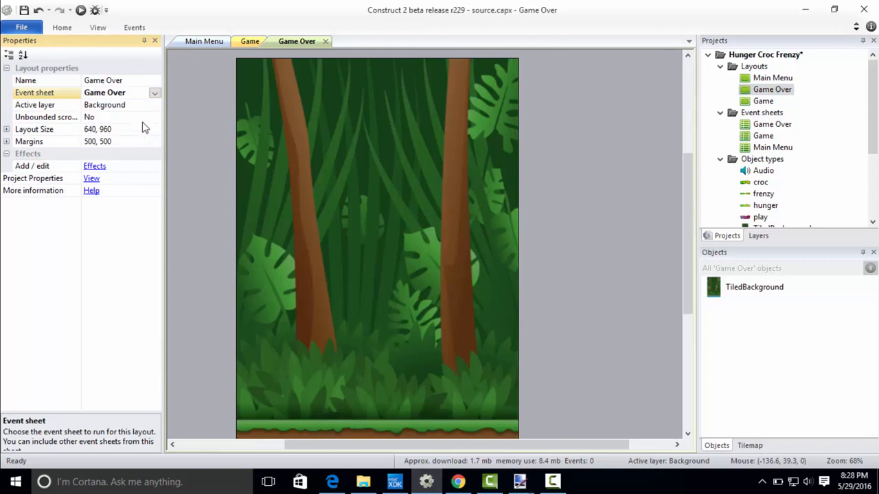